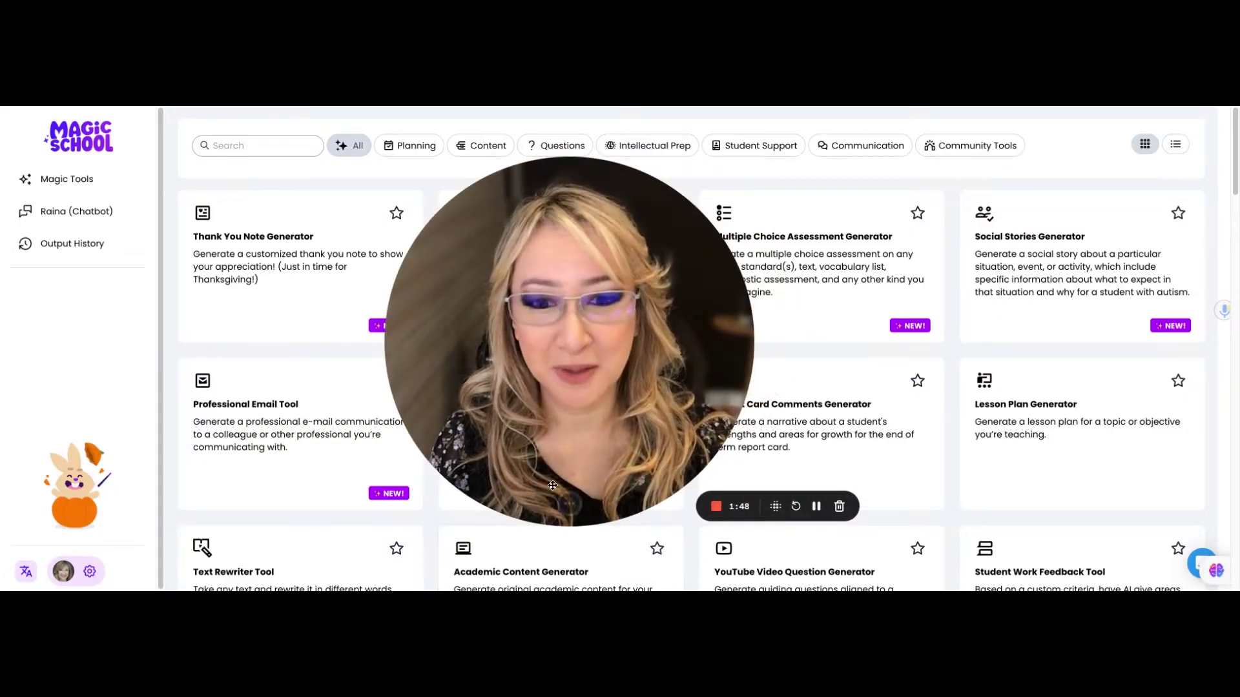
# Browse the Magic Tools list to locate the YouTube Video Question Generator.
pyautogui.click(562, 506)
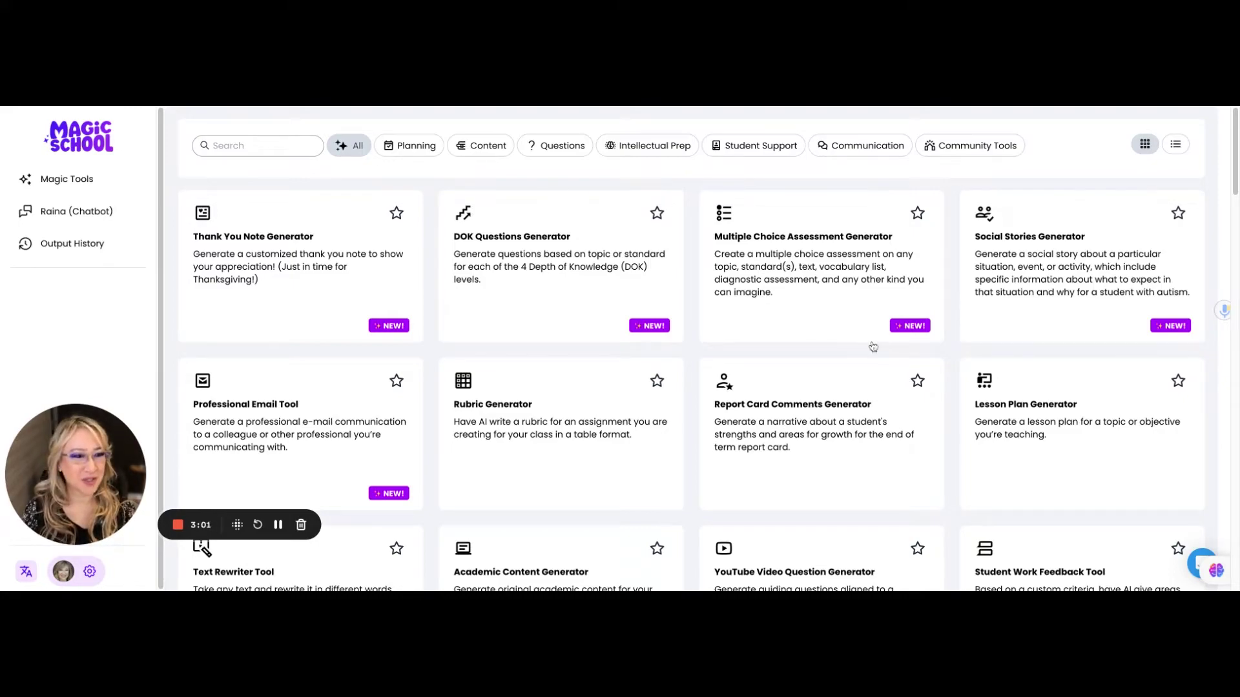
pyautogui.scroll(-3, 894, 399)
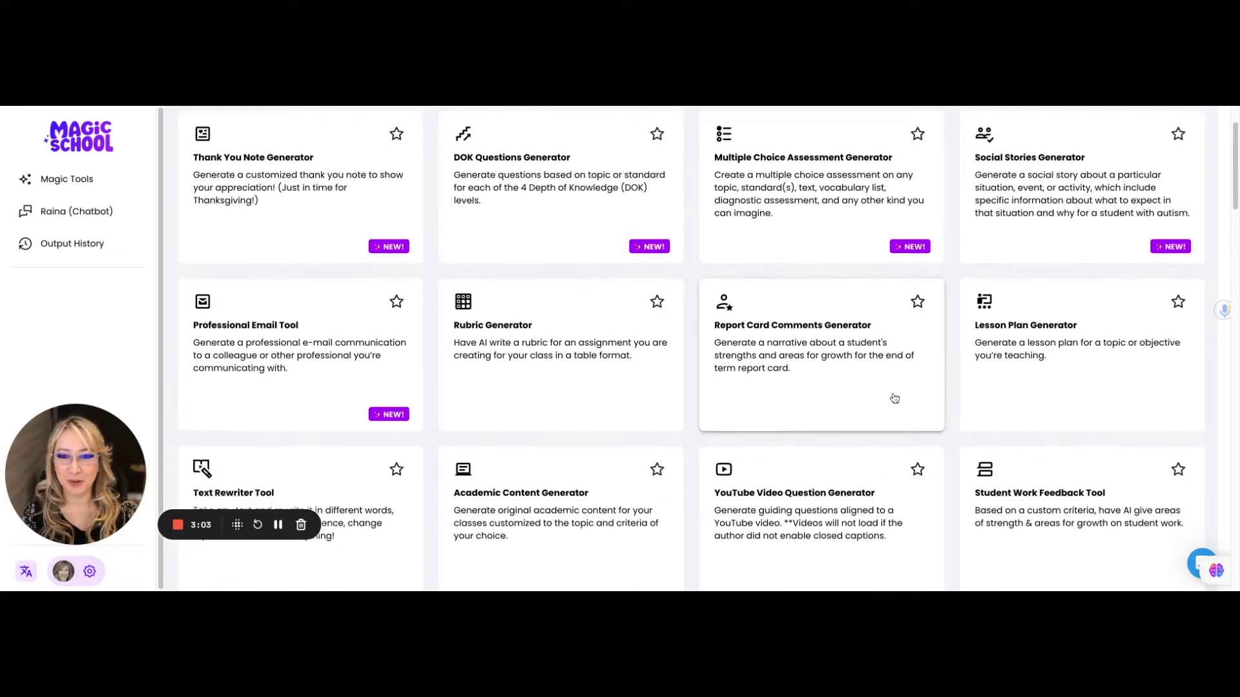
pyautogui.scroll(-1, 839, 362)
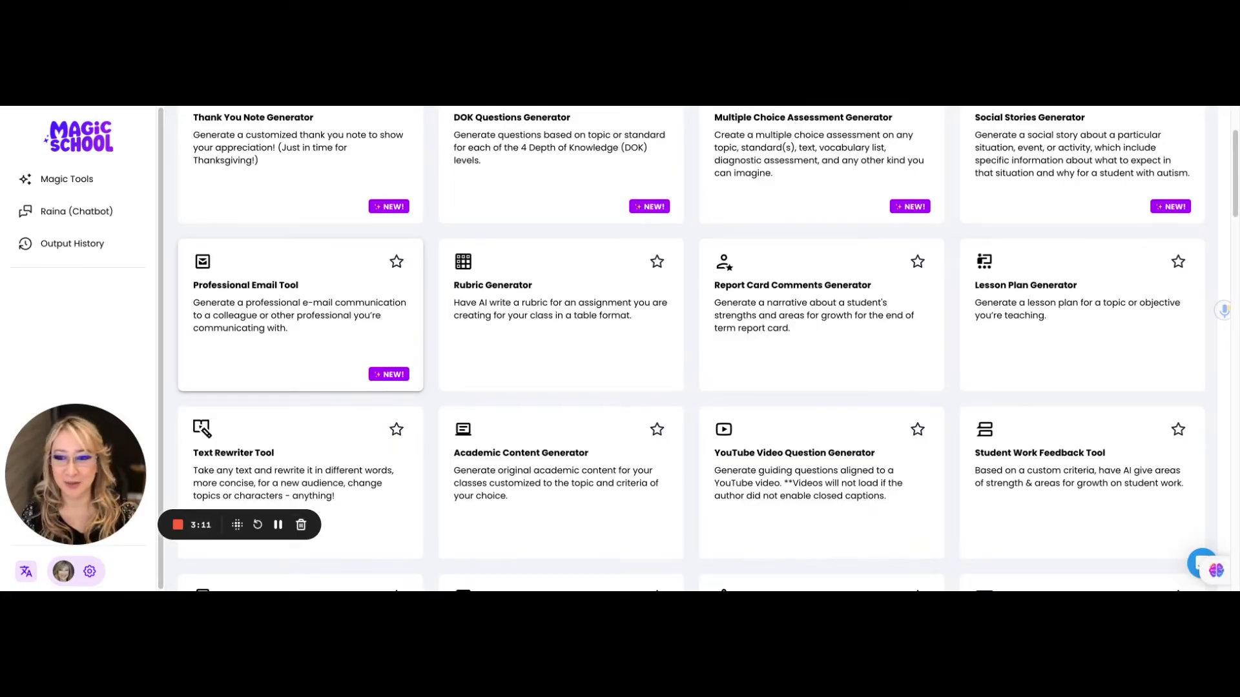
pyautogui.scroll(-1, 311, 327)
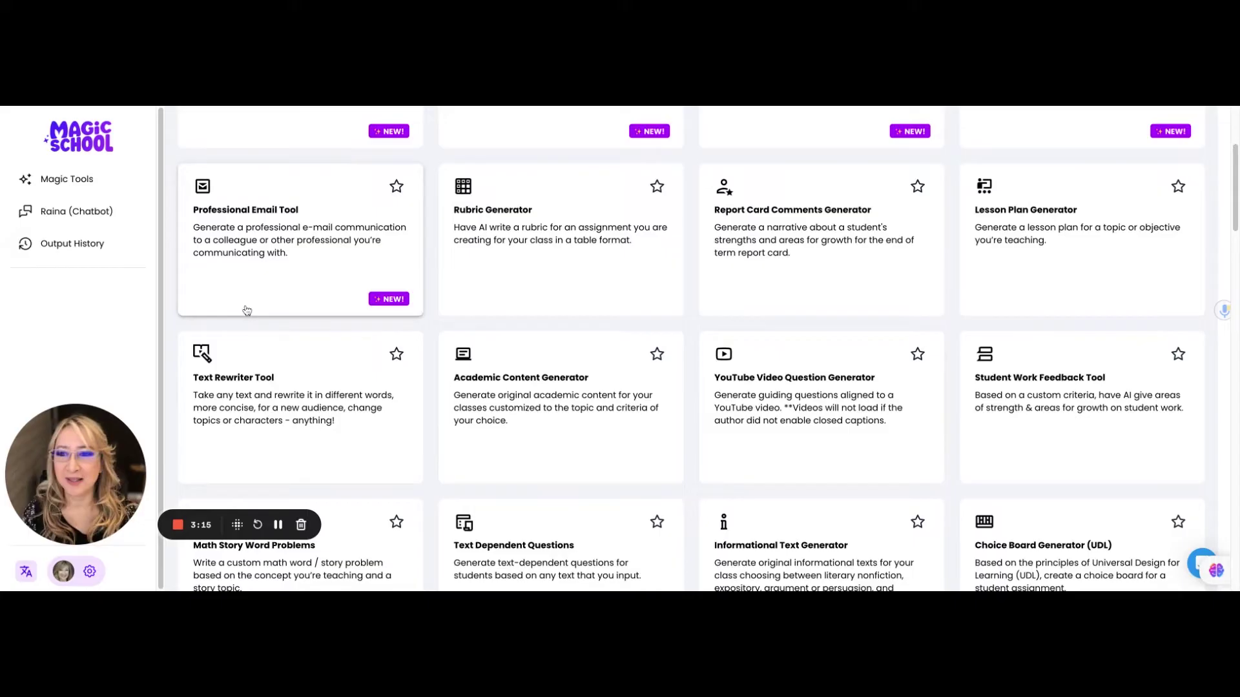
pyautogui.scroll(3, 310, 326)
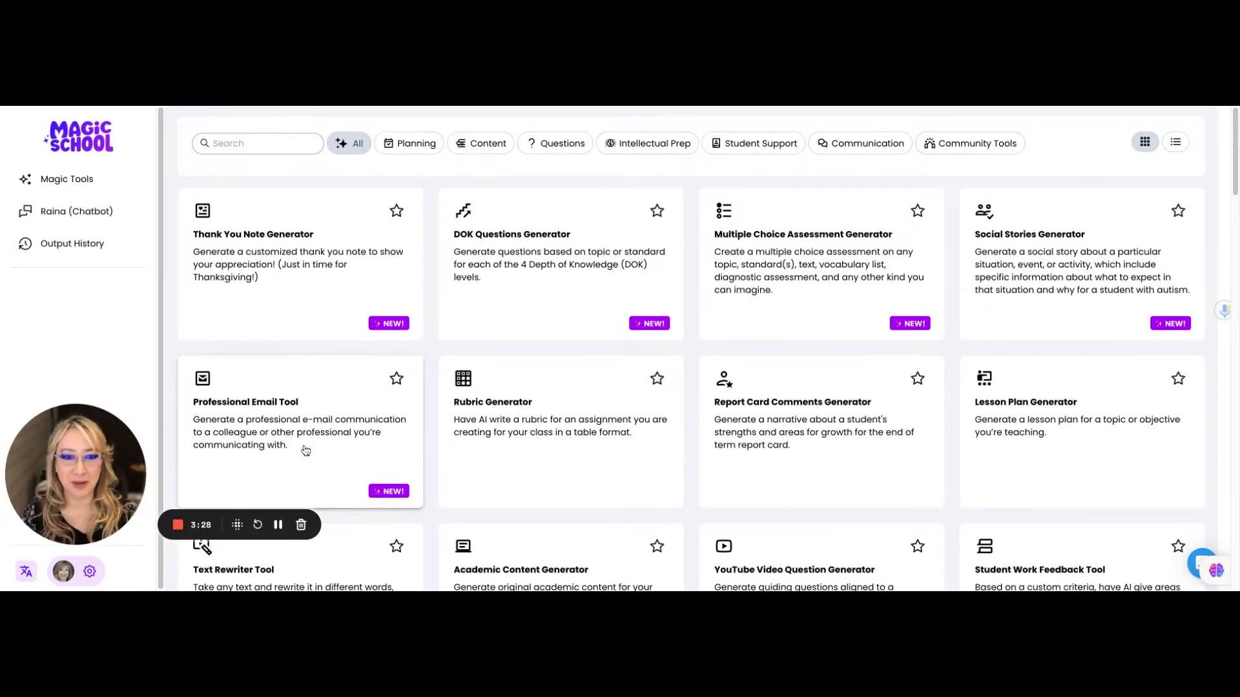
pyautogui.scroll(-2, 304, 449)
pyautogui.scroll(-1, 306, 450)
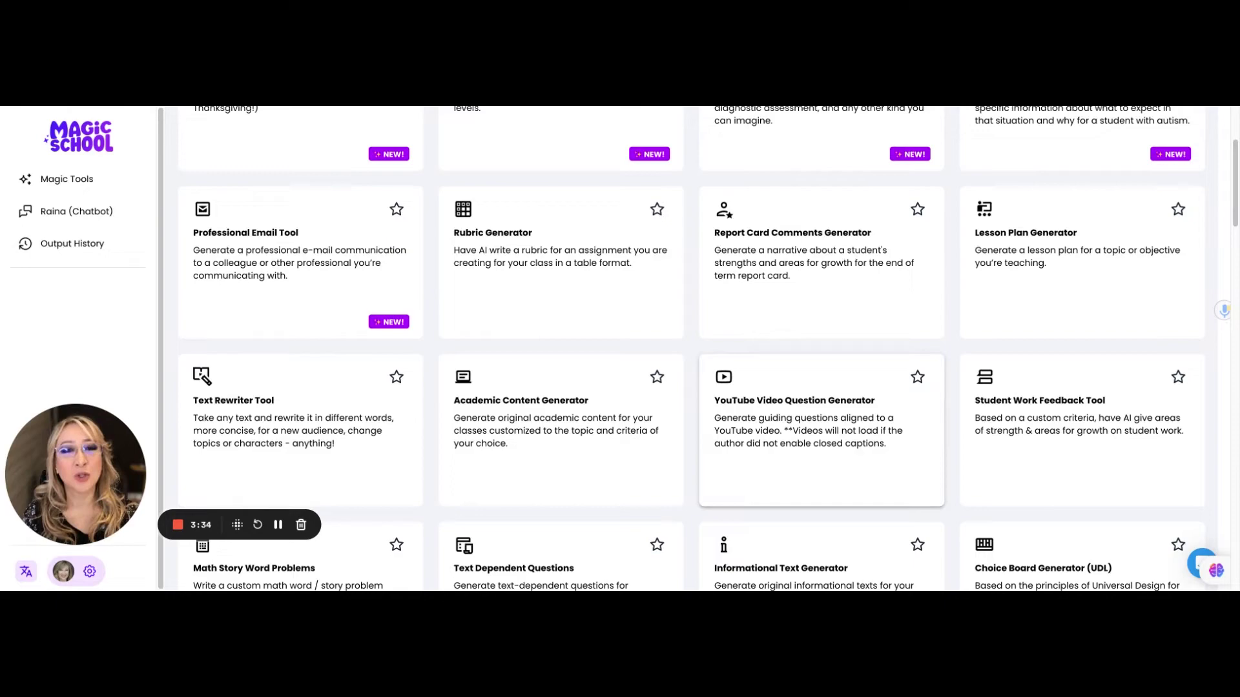
# Paste the seeds video link into the YouTube Video Question Generator and generate Kindergarten multiple-choice questions.
pyautogui.click(795, 401)
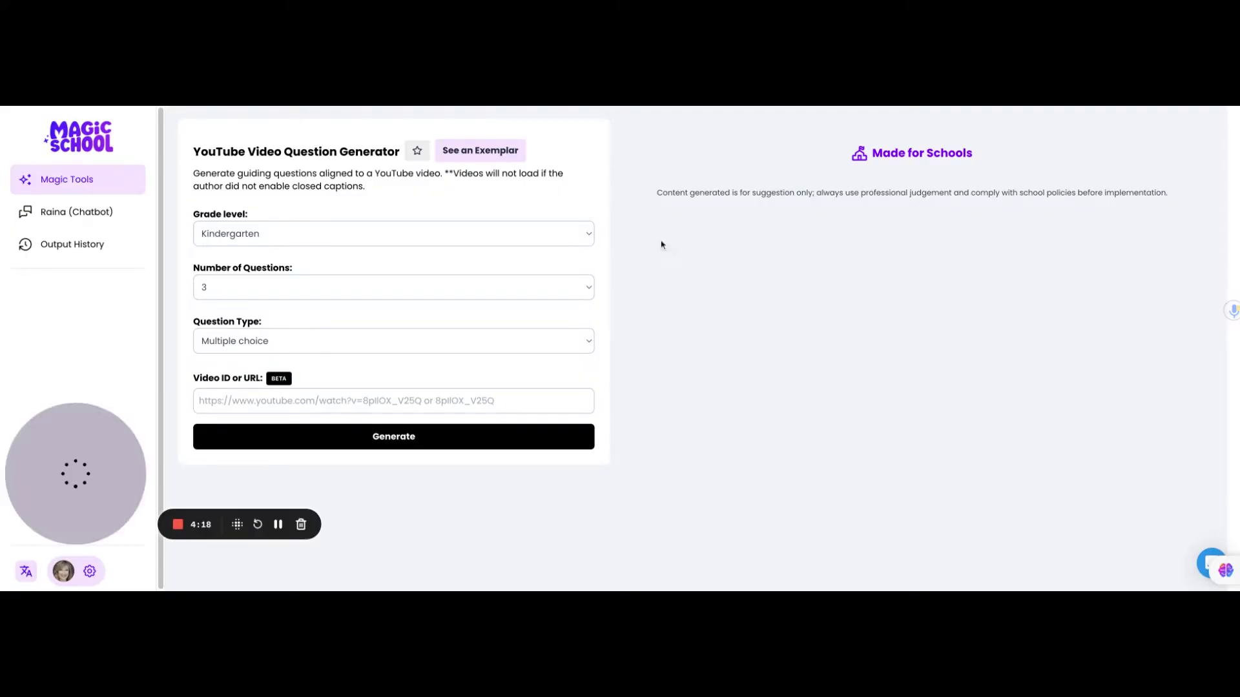
pyautogui.click(215, 401)
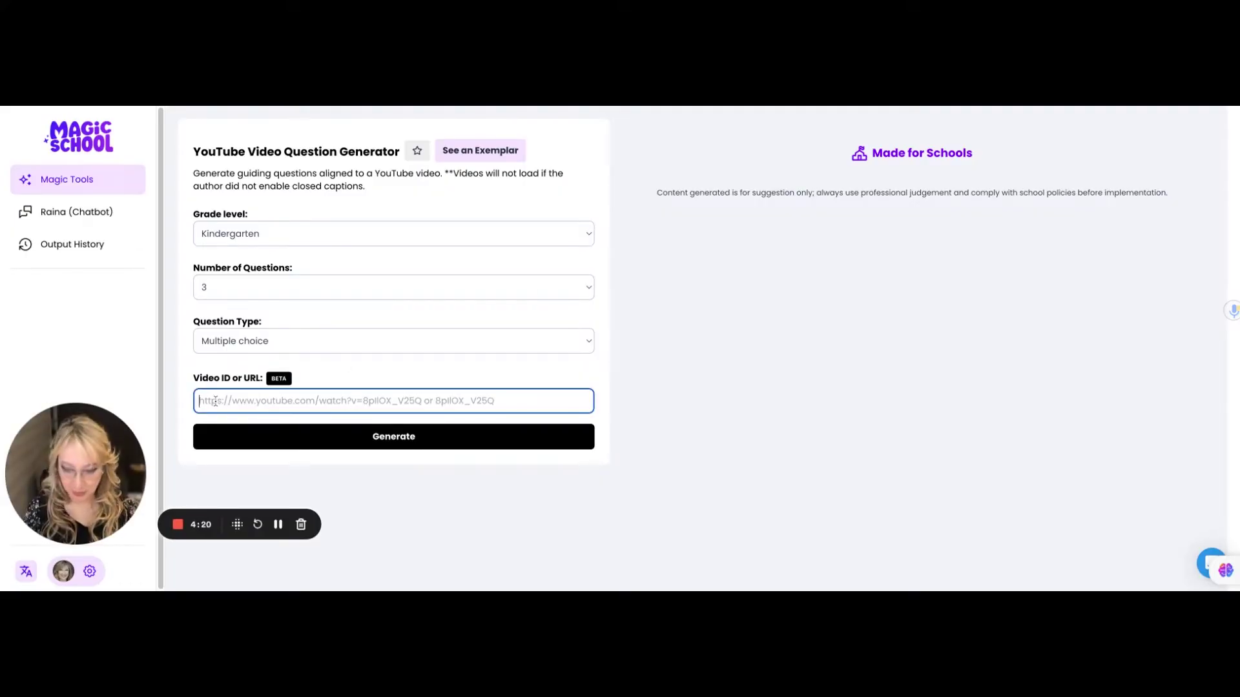
pyautogui.hotkey('ctrl', 'v')
pyautogui.click(374, 441)
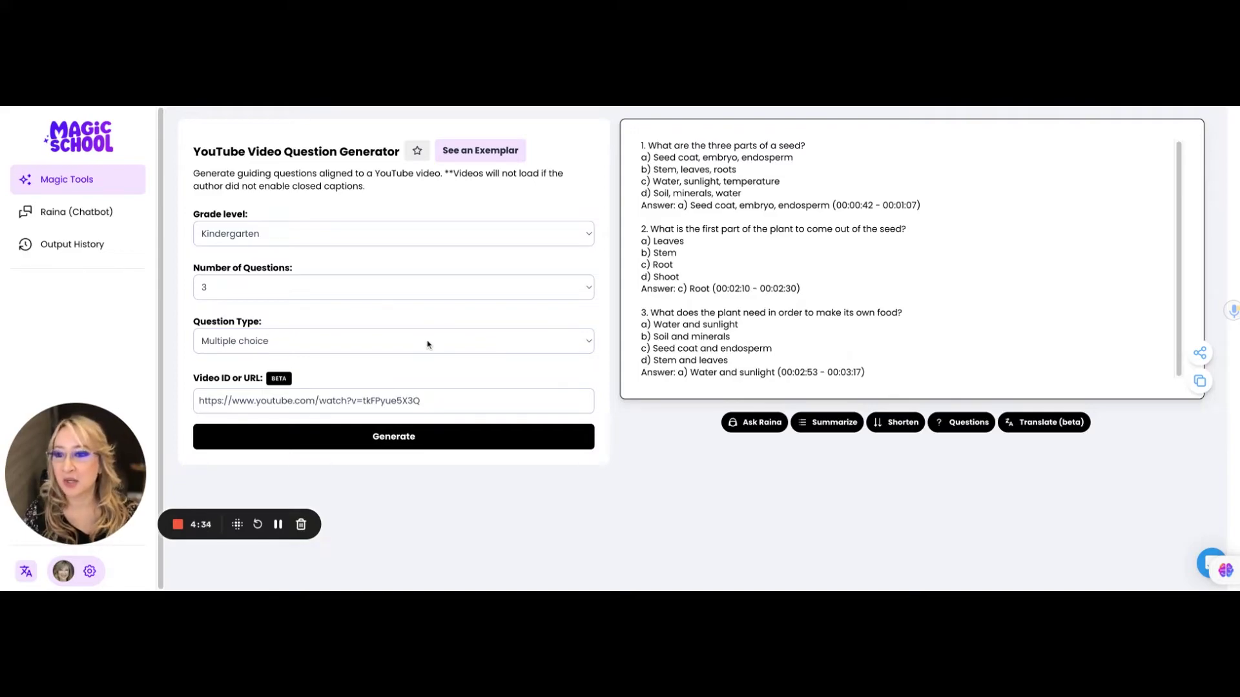
# Switch Question Type to Free response and regenerate the three seed questions with an answer key.
pyautogui.click(427, 344)
pyautogui.click(425, 362)
pyautogui.click(396, 441)
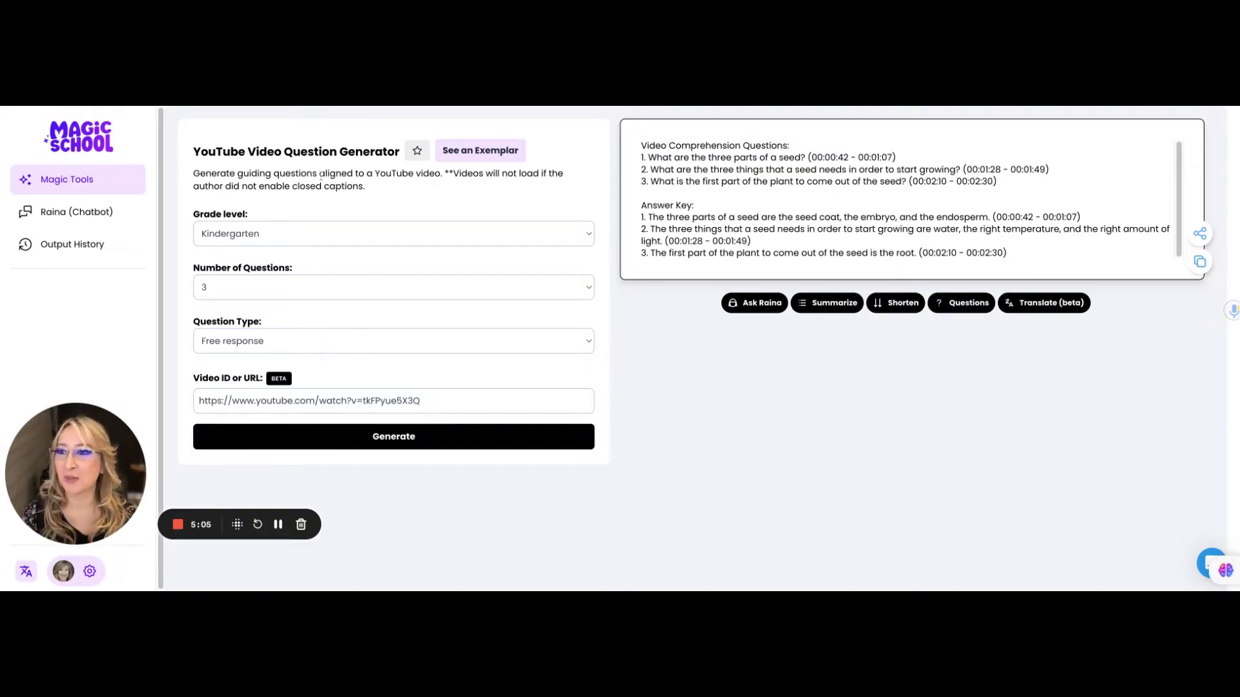
# Go back to Magic Tools and open the Rubric Generator.
pyautogui.click(68, 183)
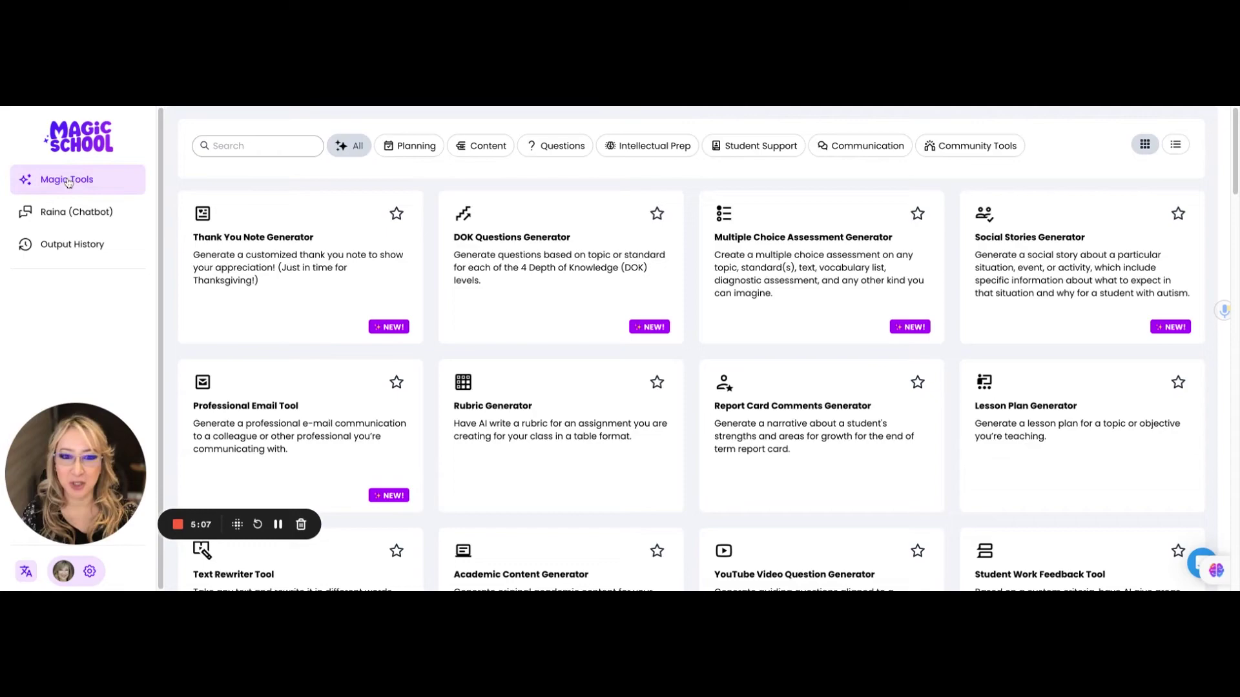
pyautogui.scroll(-1, 545, 369)
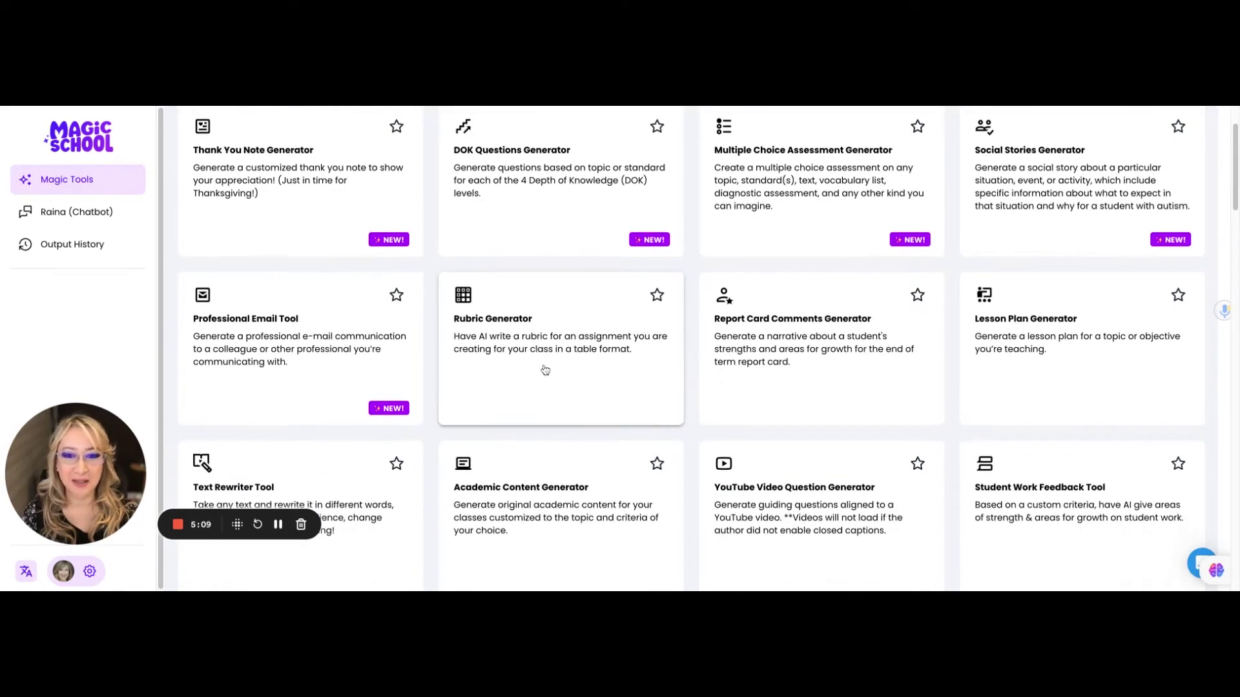
pyautogui.click(487, 325)
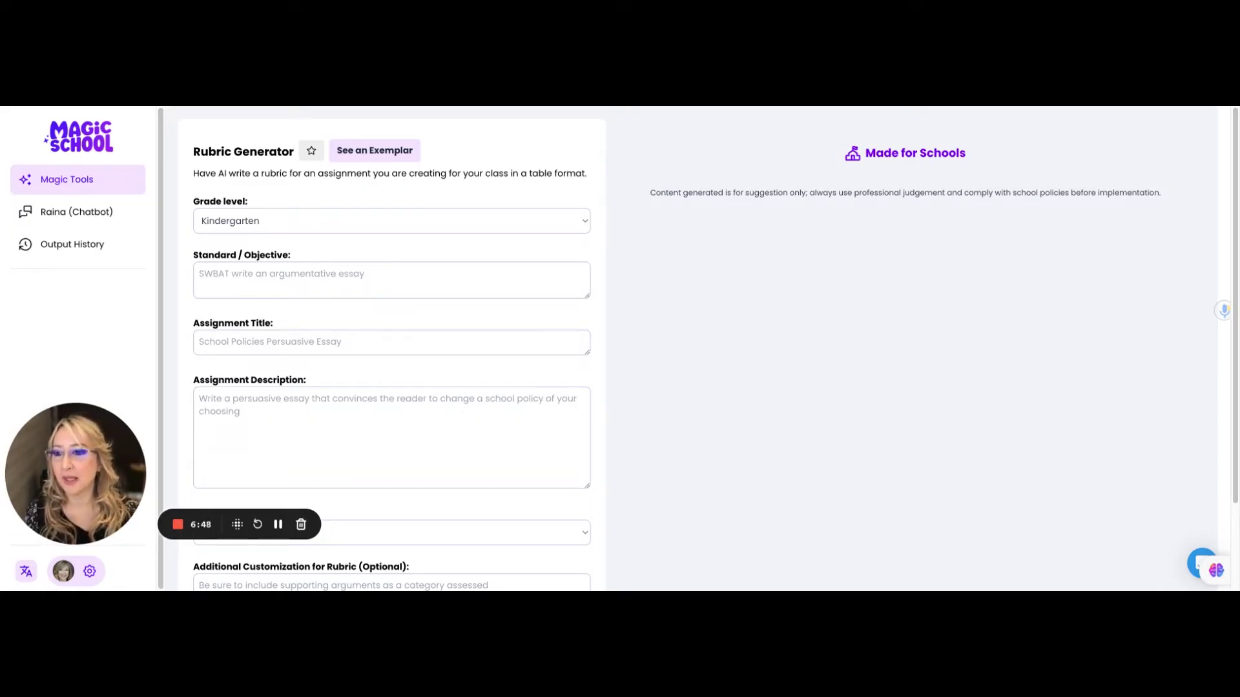
# Load the example 8th Grade Argumentative Writing Rubric scoring Claim, Evidence and Reasoning.
pyautogui.click(284, 221)
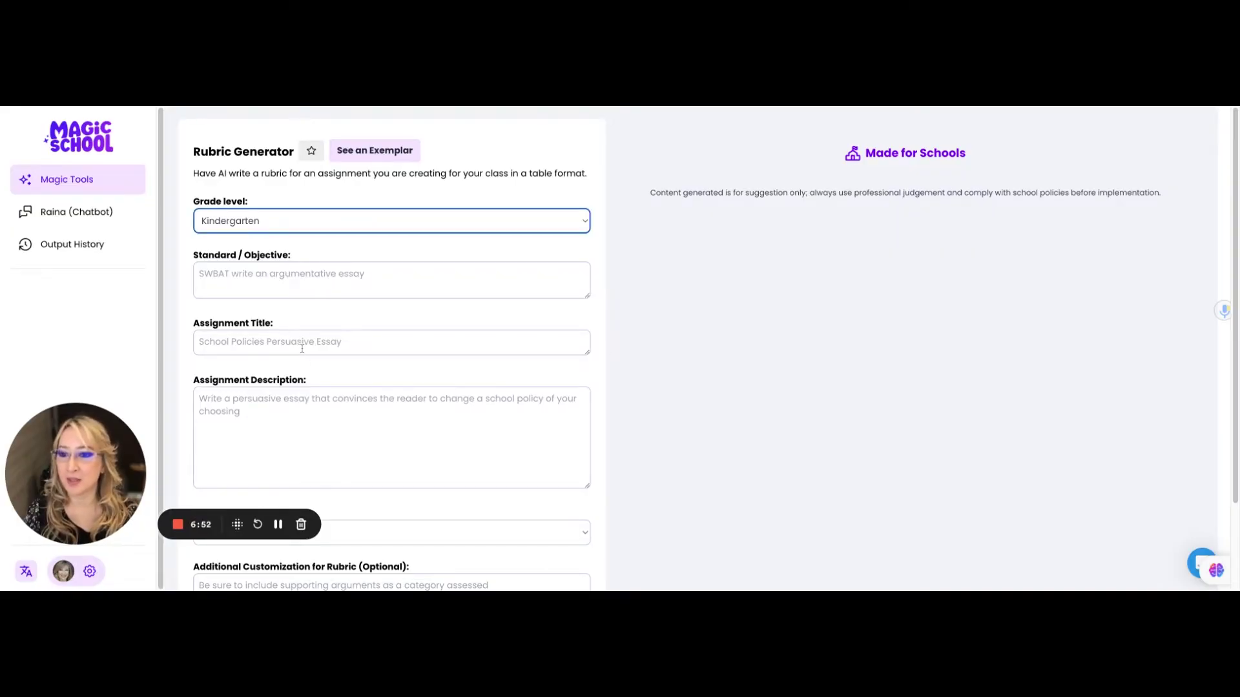
pyautogui.scroll(-2, 288, 400)
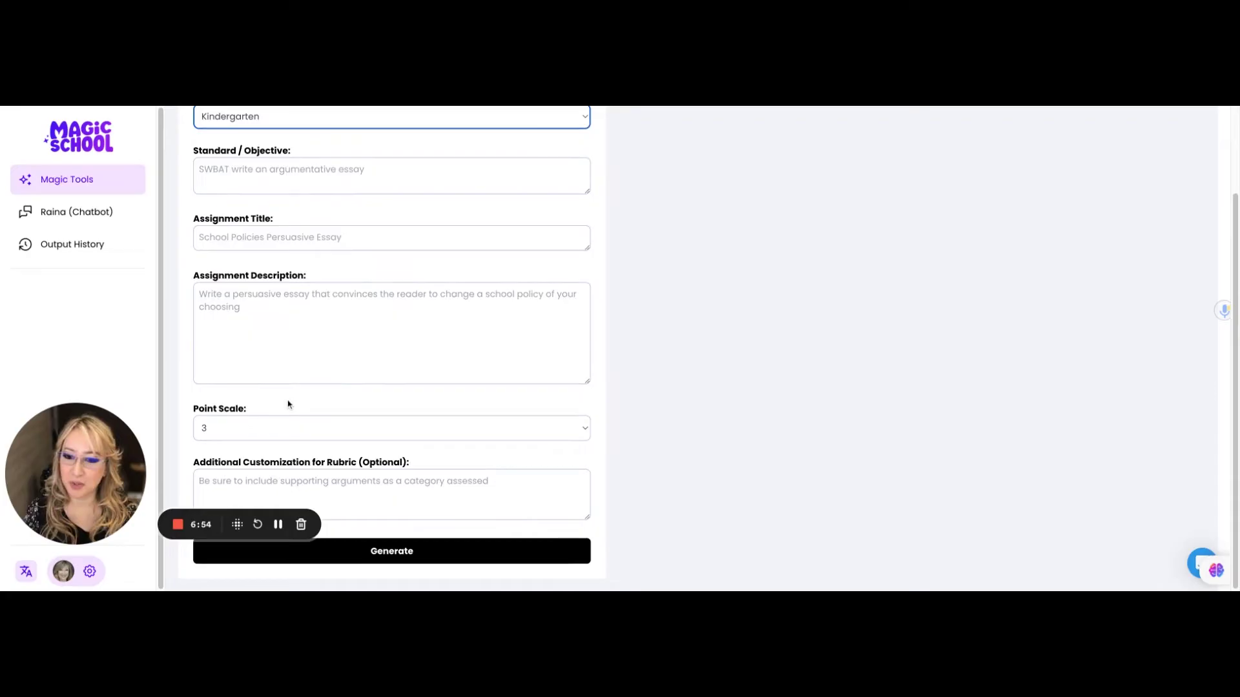
pyautogui.scroll(2, 288, 401)
pyautogui.click(374, 150)
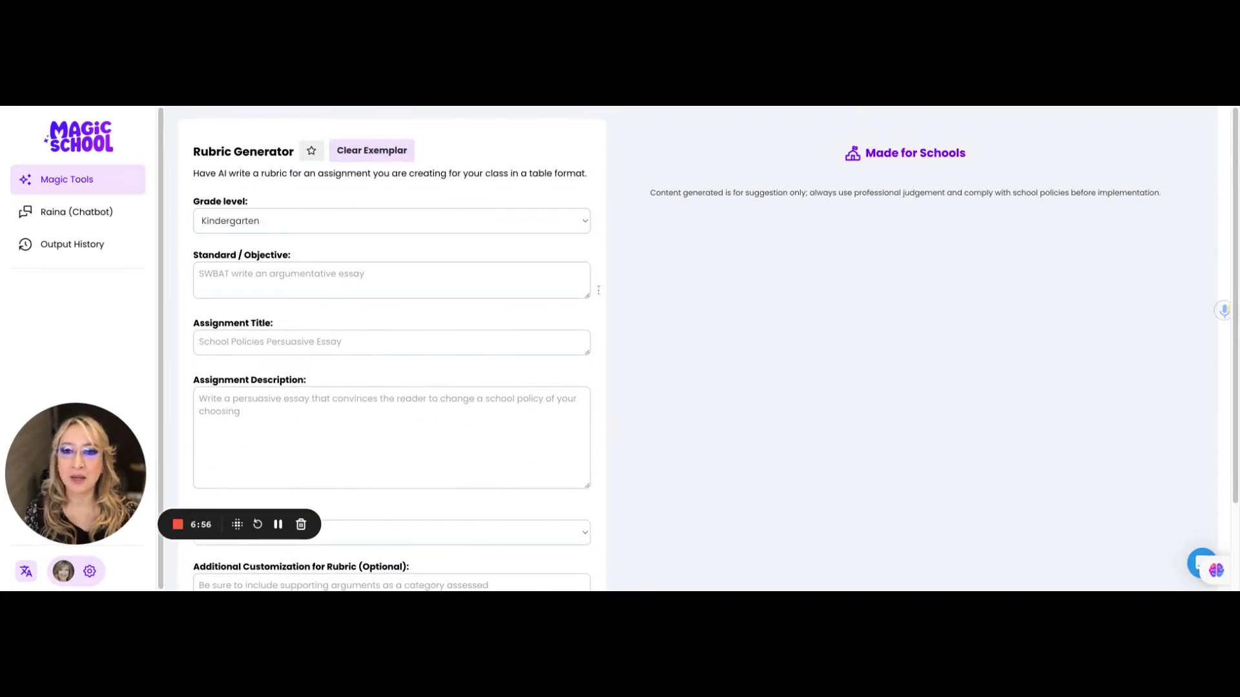
pyautogui.scroll(2, 668, 380)
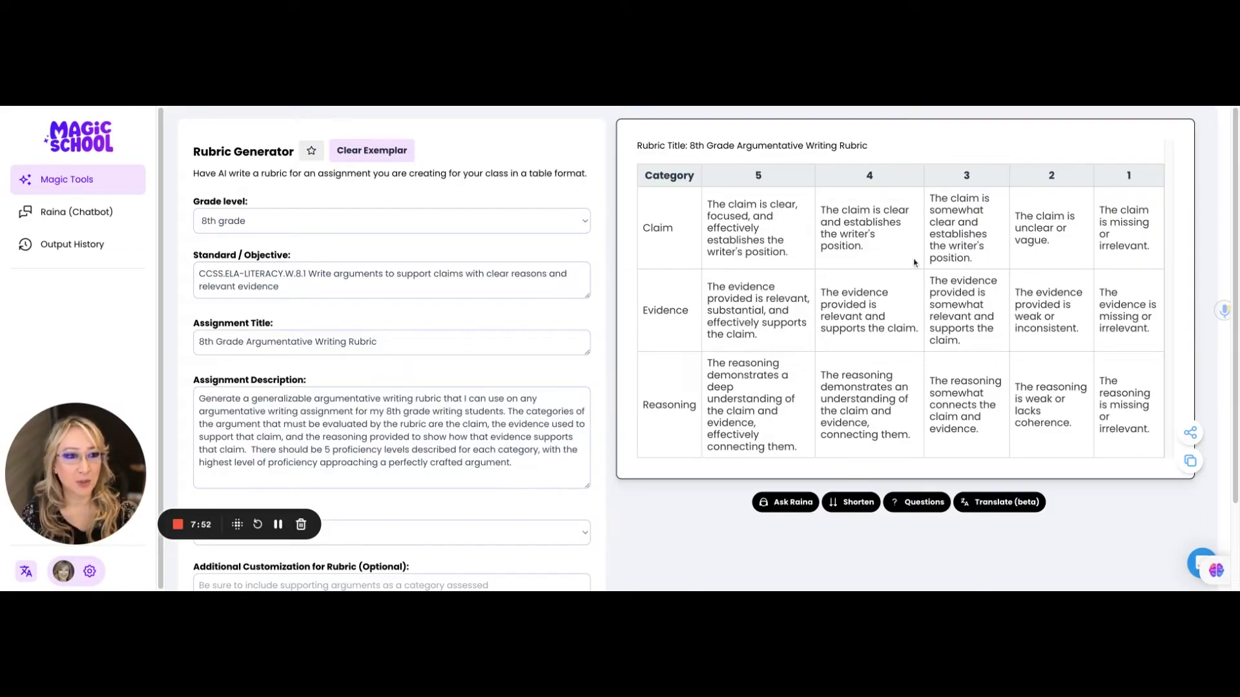
# Open Math Story Word Problems and load the example seven 4th-grade school store problems.
pyautogui.click(43, 186)
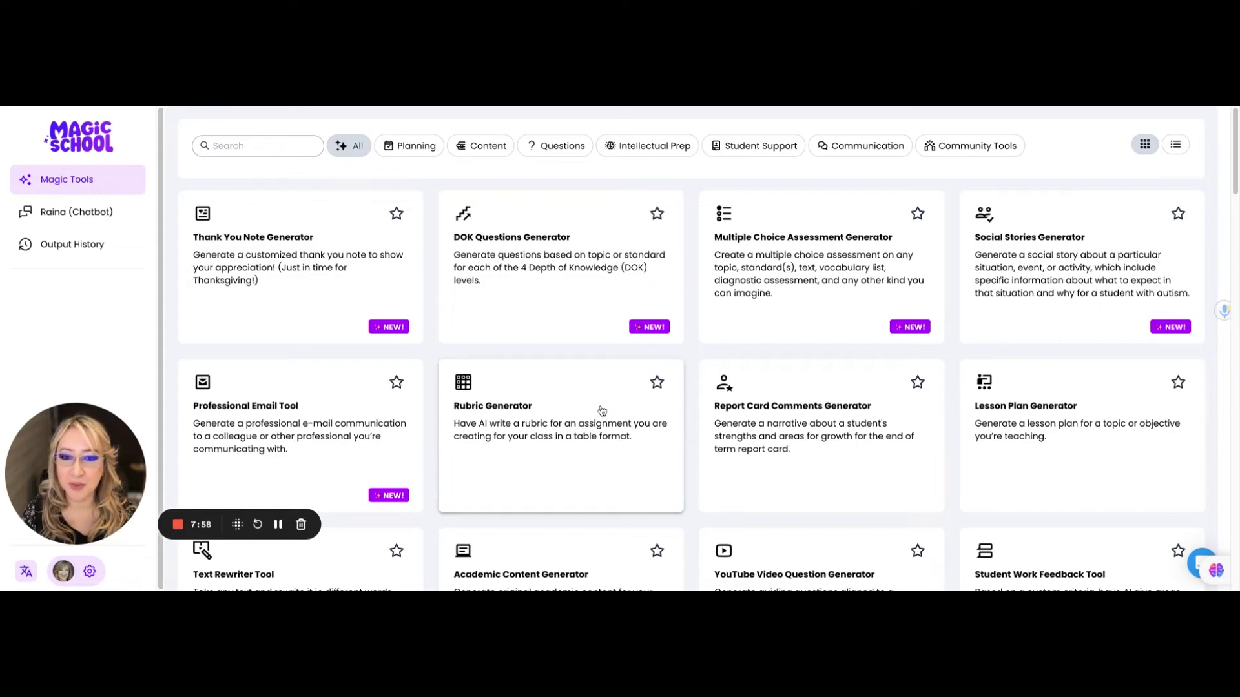
pyautogui.scroll(-1, 604, 413)
pyautogui.scroll(-2, 618, 403)
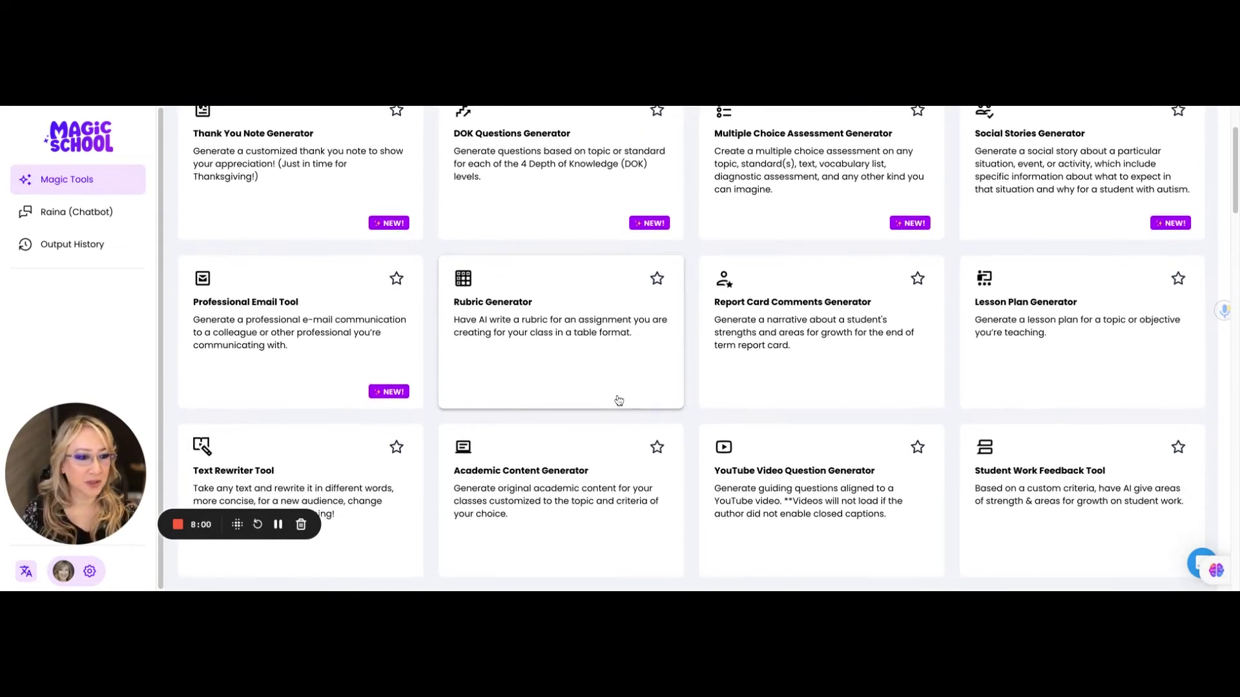
pyautogui.scroll(-1, 618, 401)
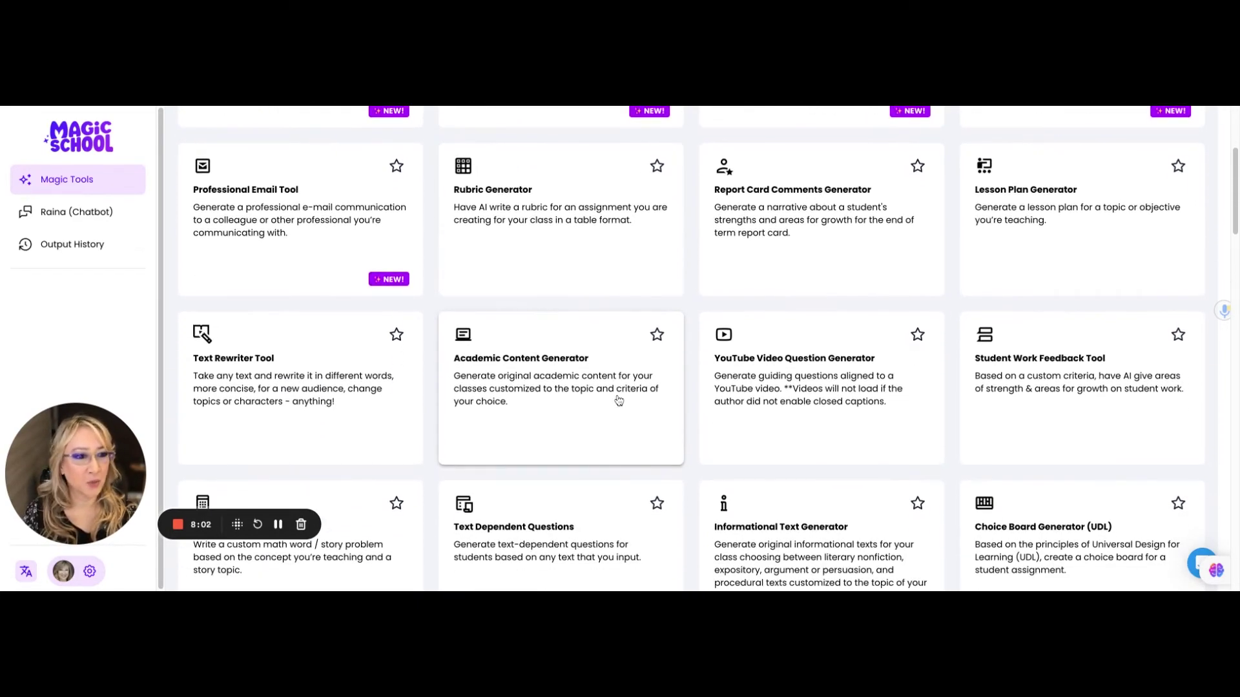
pyautogui.scroll(-3, 619, 401)
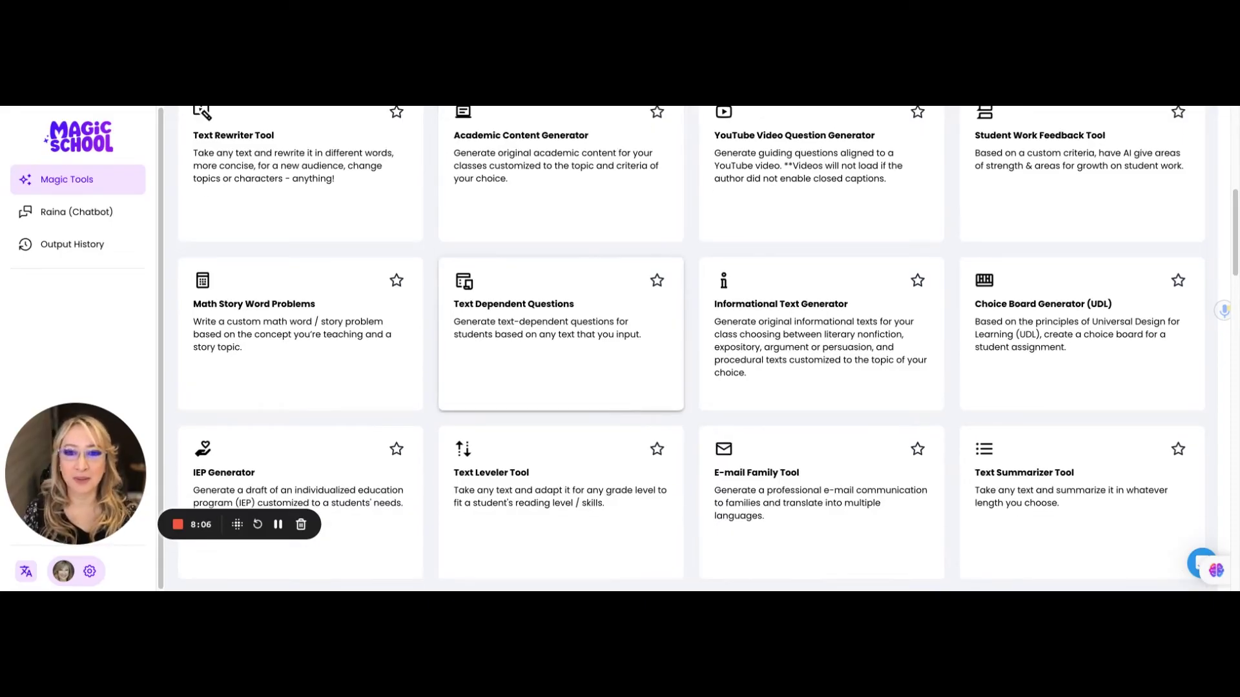
pyautogui.scroll(-1, 561, 336)
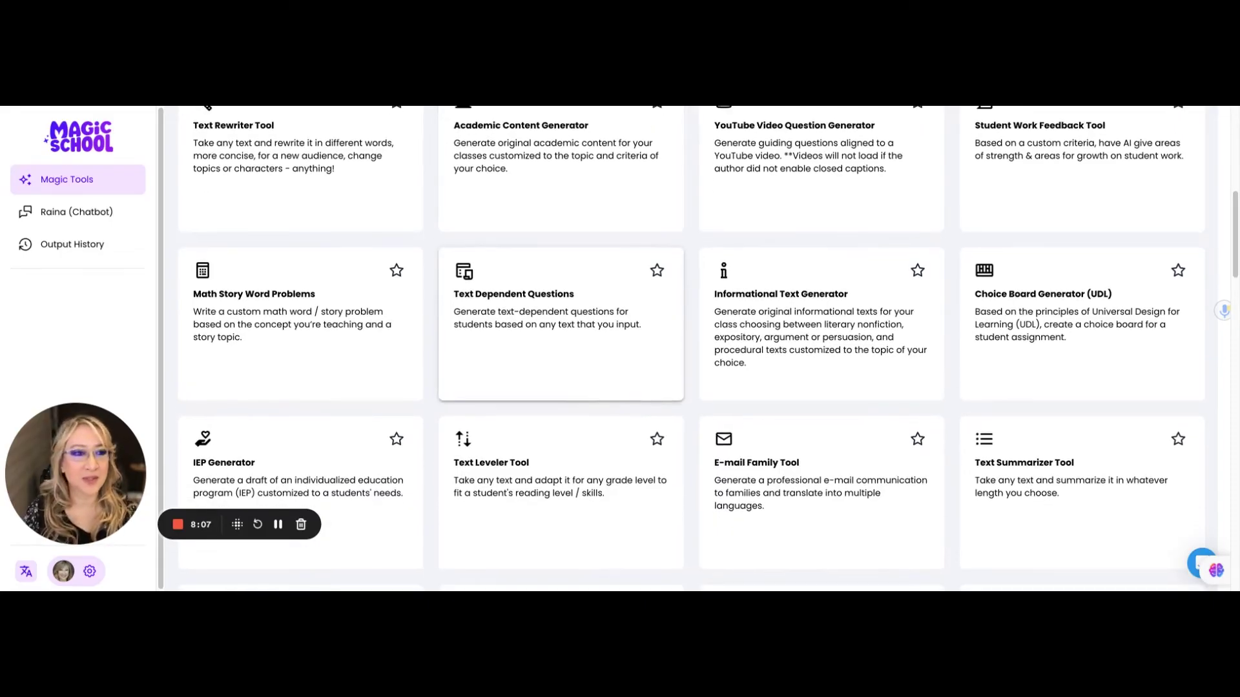
pyautogui.click(233, 302)
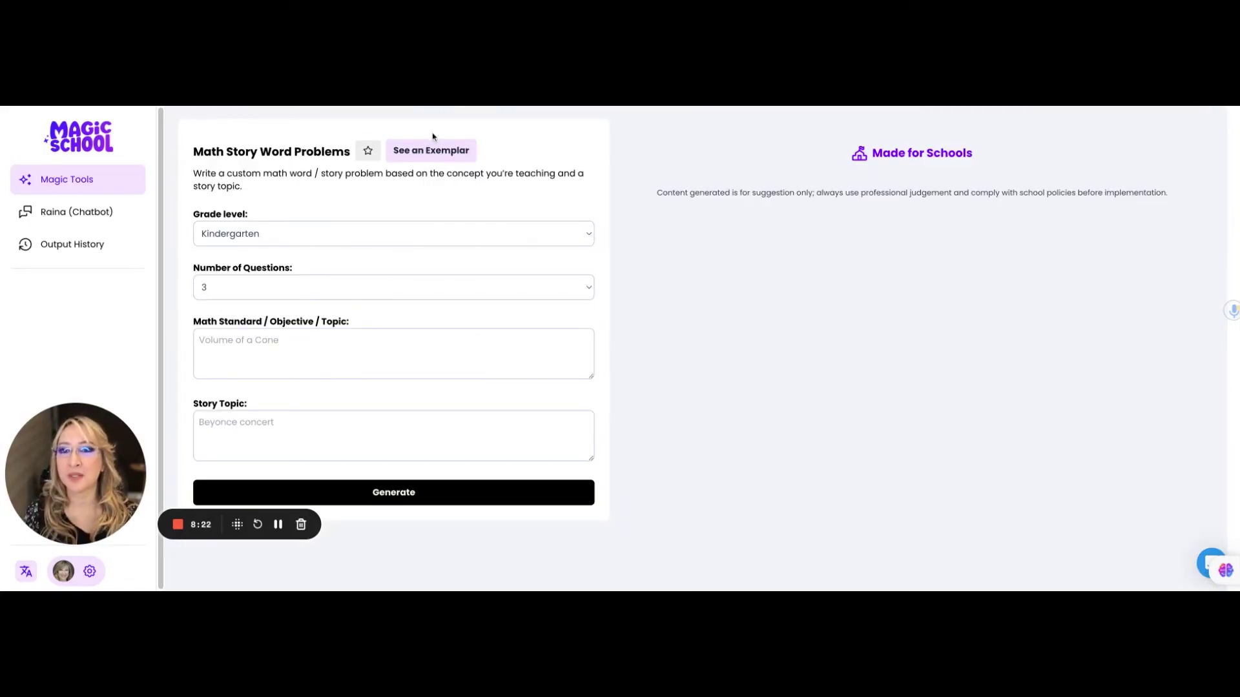
pyautogui.click(443, 155)
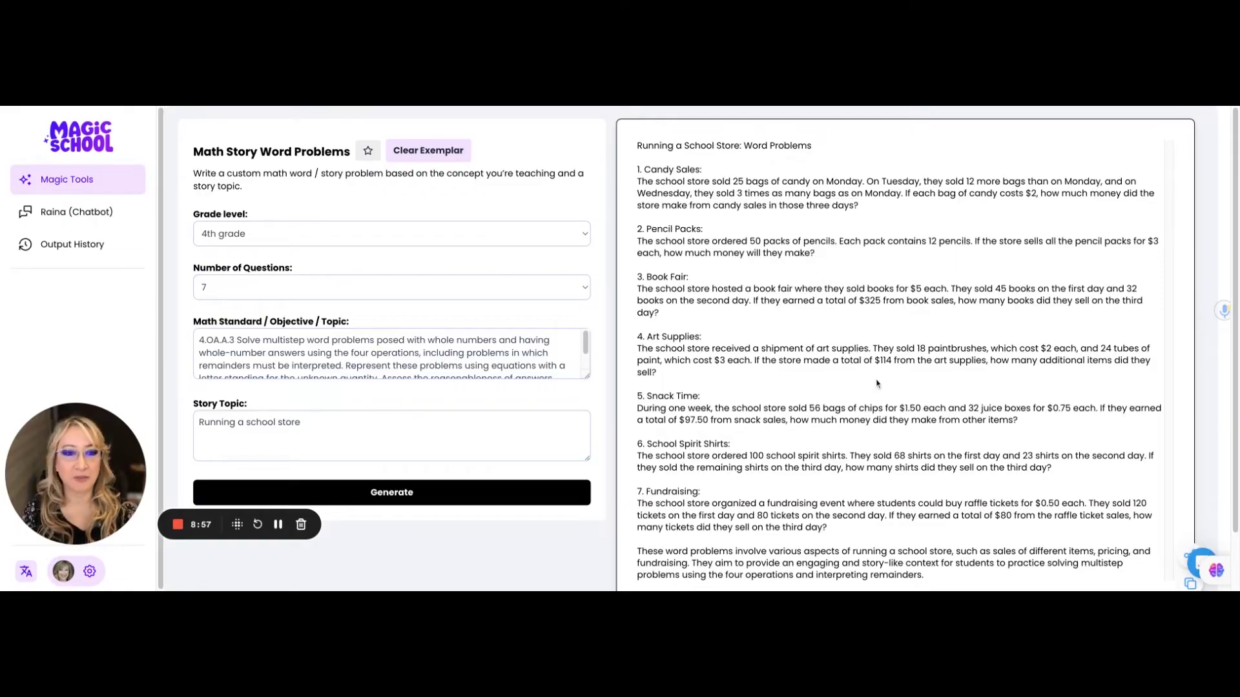
# Go back to Magic Tools and open the Choice Board Generator (UDL) tool.
pyautogui.click(49, 187)
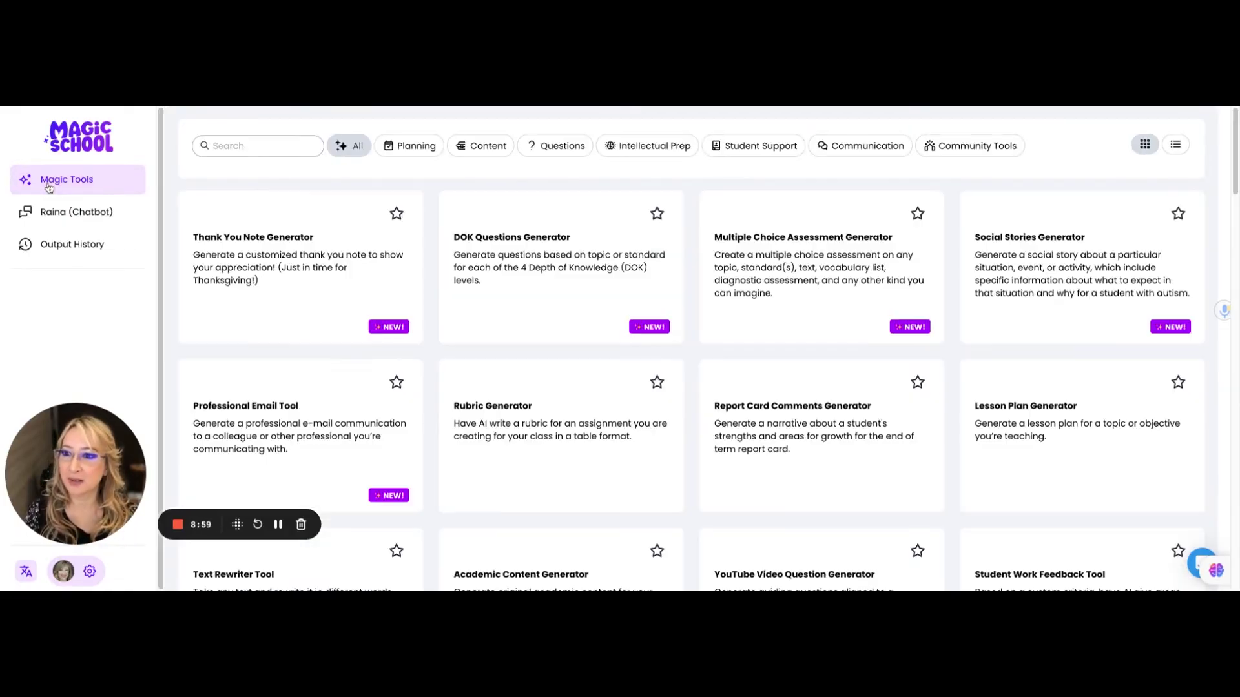
pyautogui.scroll(-6, 779, 378)
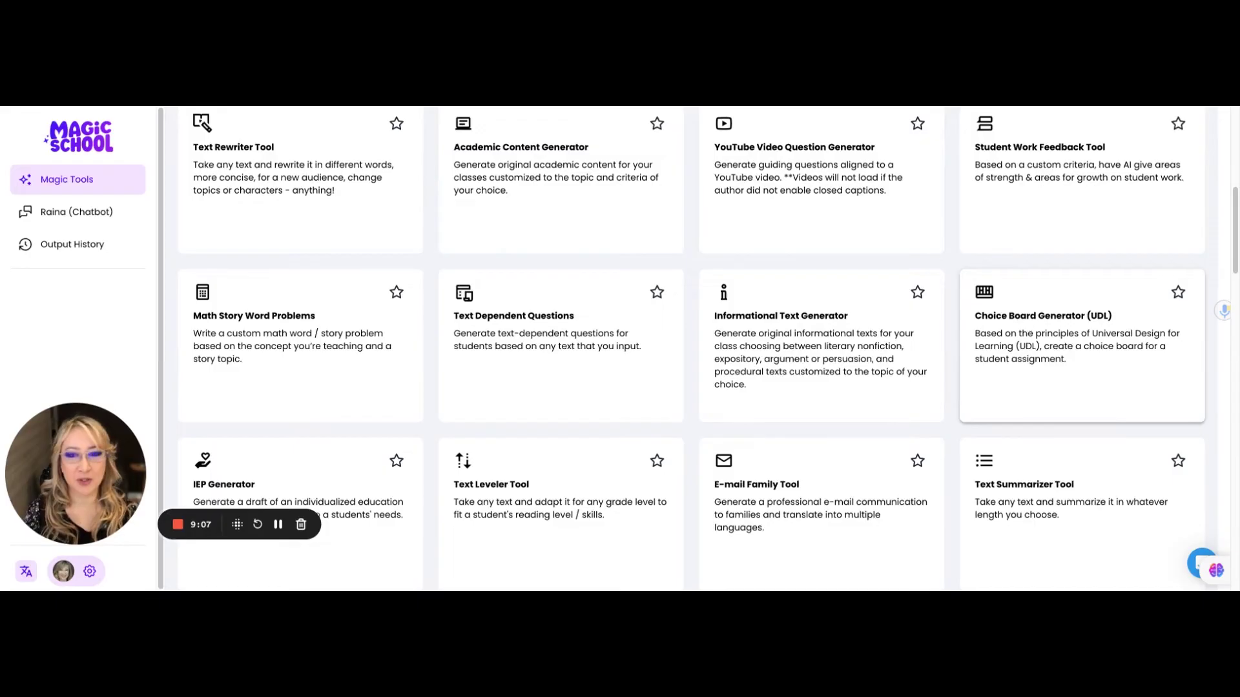
pyautogui.click(1027, 327)
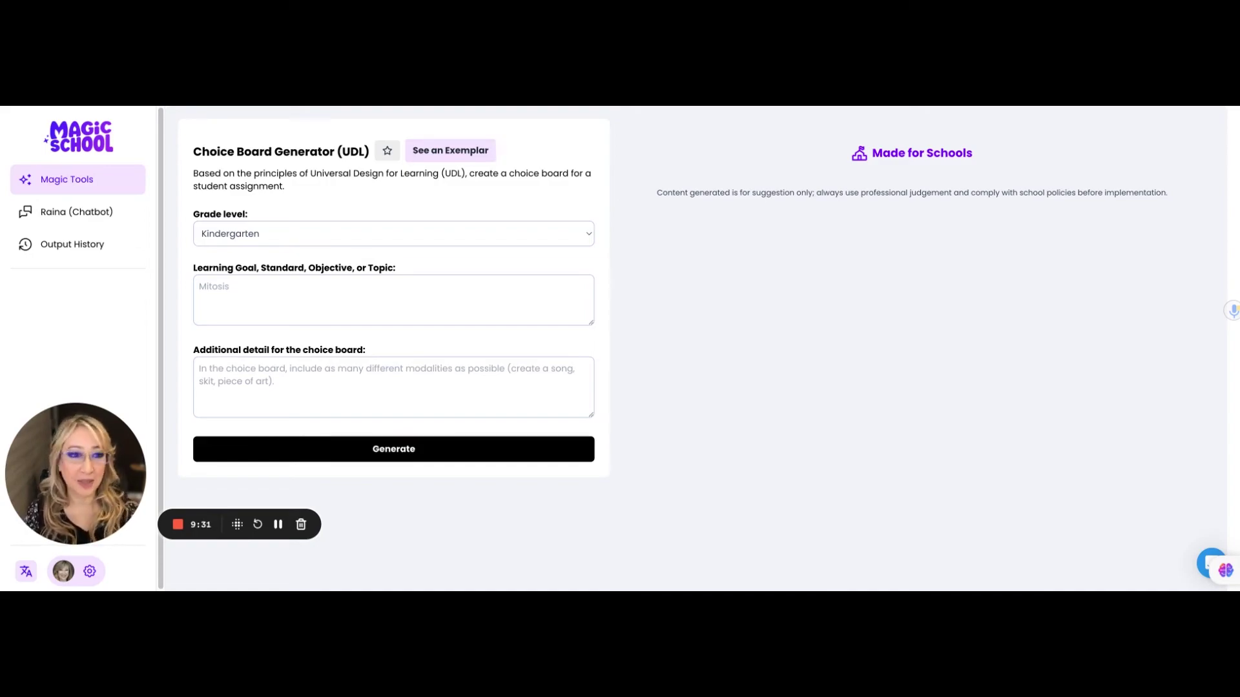
# Request the example Layers of the Earth choice board.
pyautogui.click(443, 151)
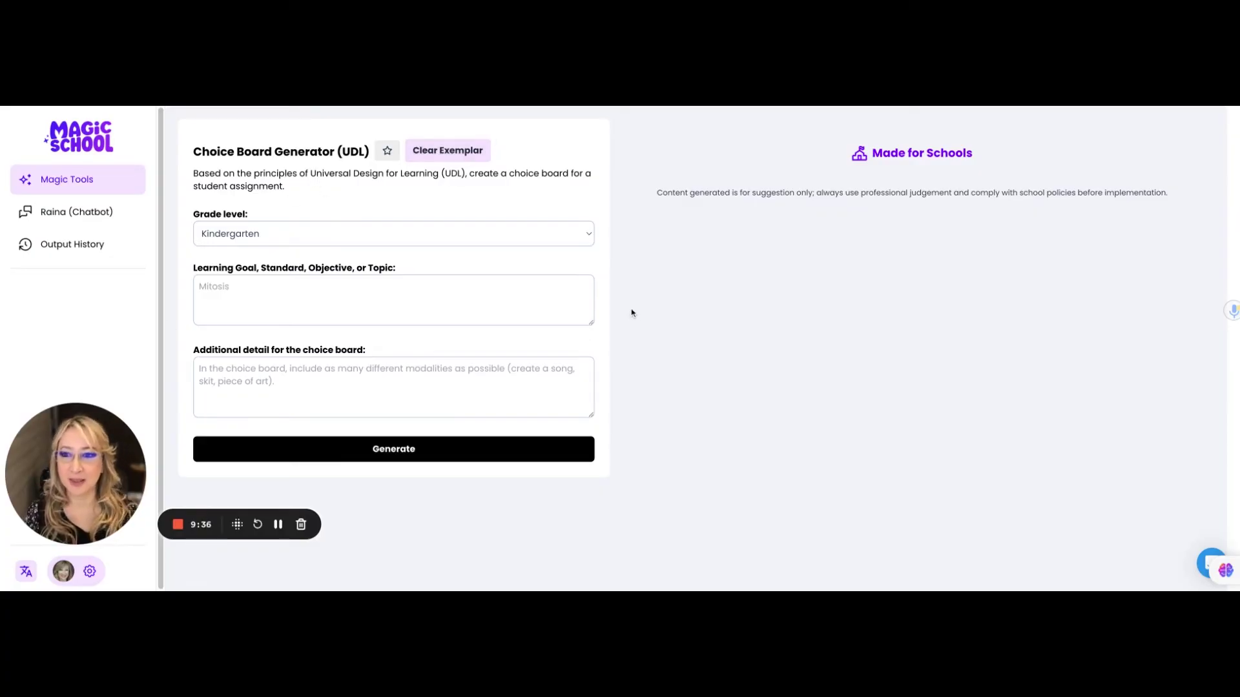